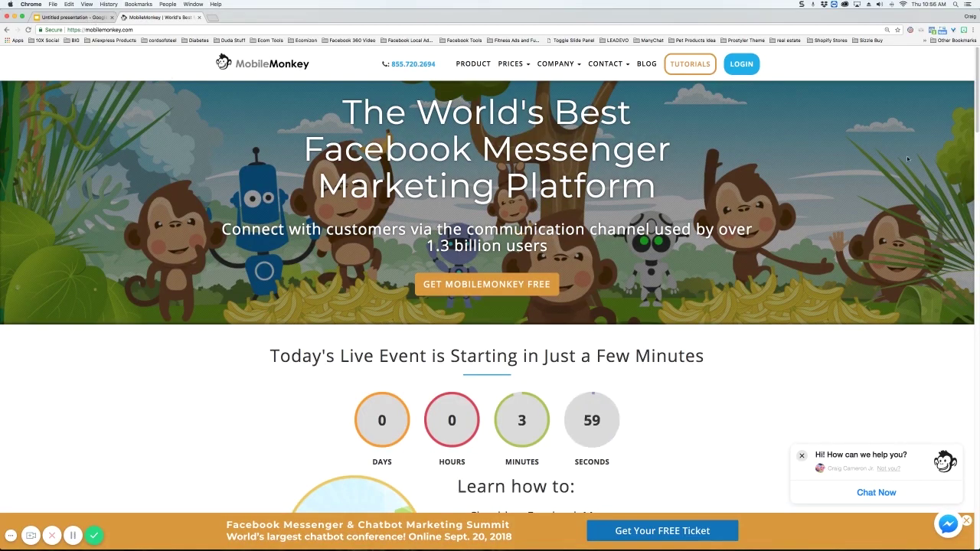
Step: Sign in to MobileMonkey with Facebook and switch to the other company account
left_click(744, 64)
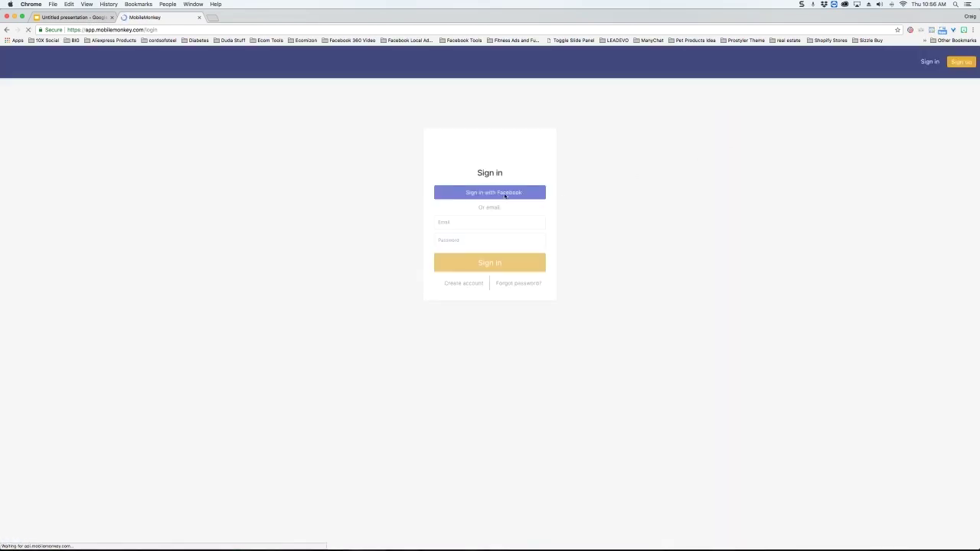
left_click(476, 193)
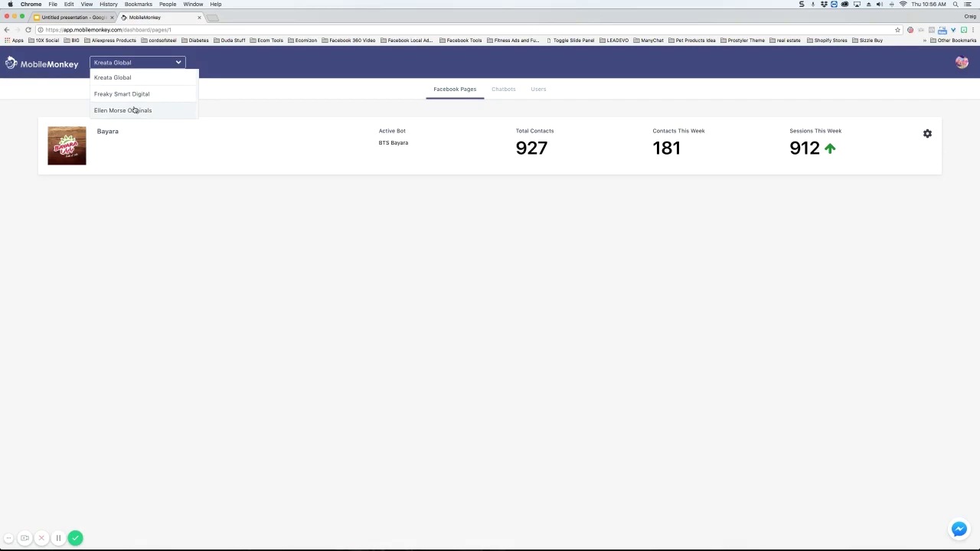
left_click(136, 109)
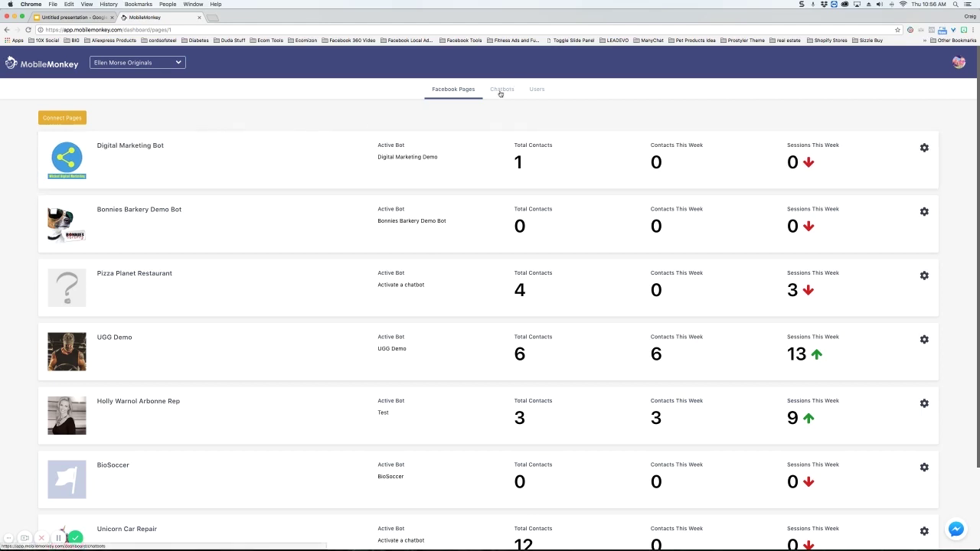
Step: Browse the Chatbots and Users tabs, then return to the Facebook Pages list
left_click(502, 91)
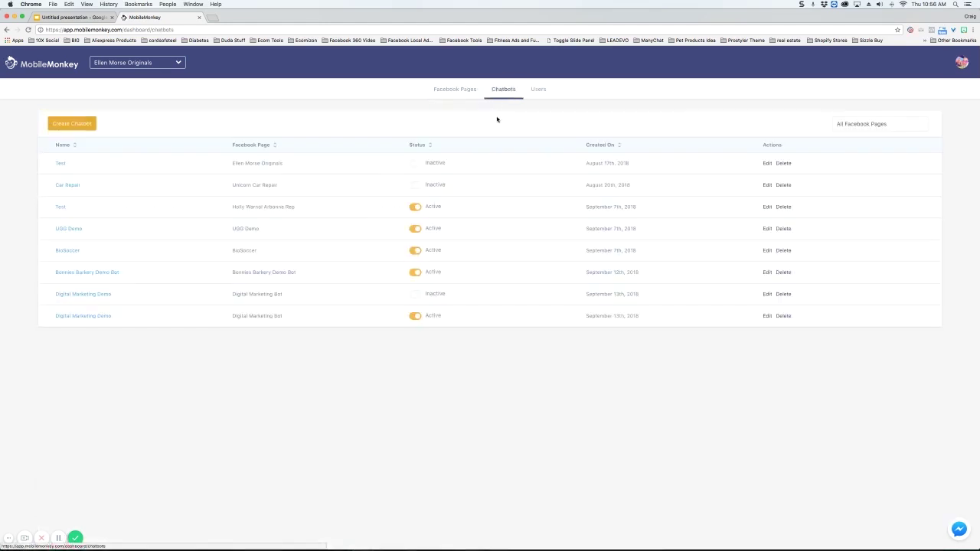
left_click(542, 92)
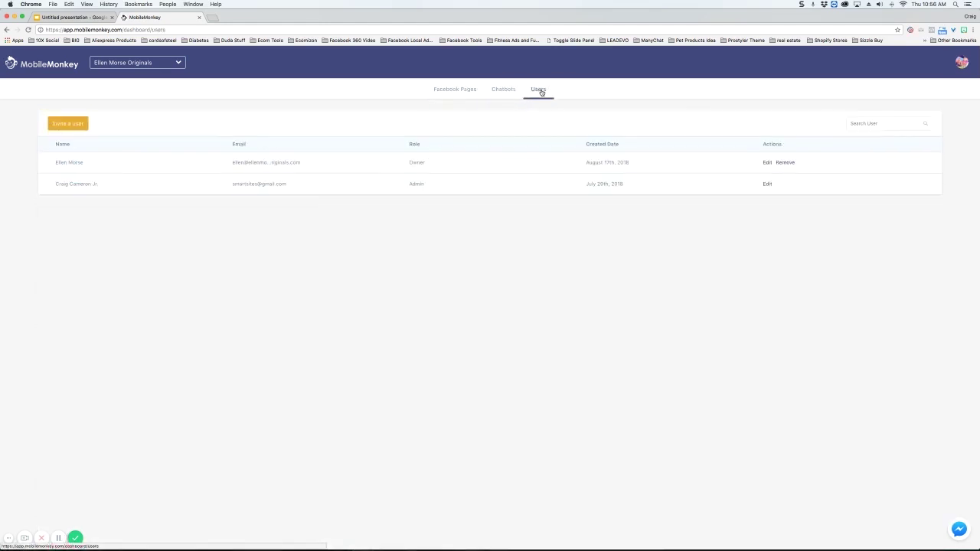
left_click(462, 90)
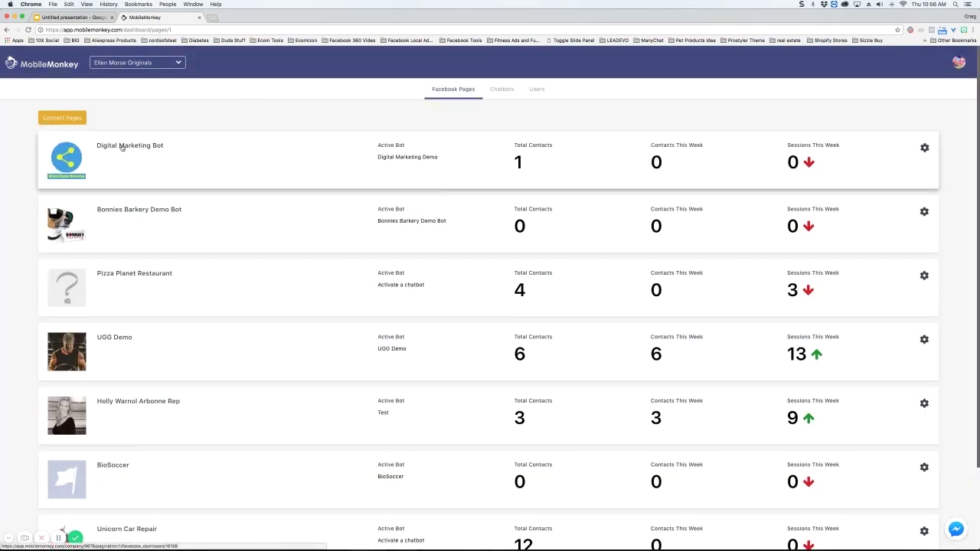
Step: On the Digital Marketing Bot page, try creating a brand-new chatbot named 'te', then close the dialog
left_click(75, 152)
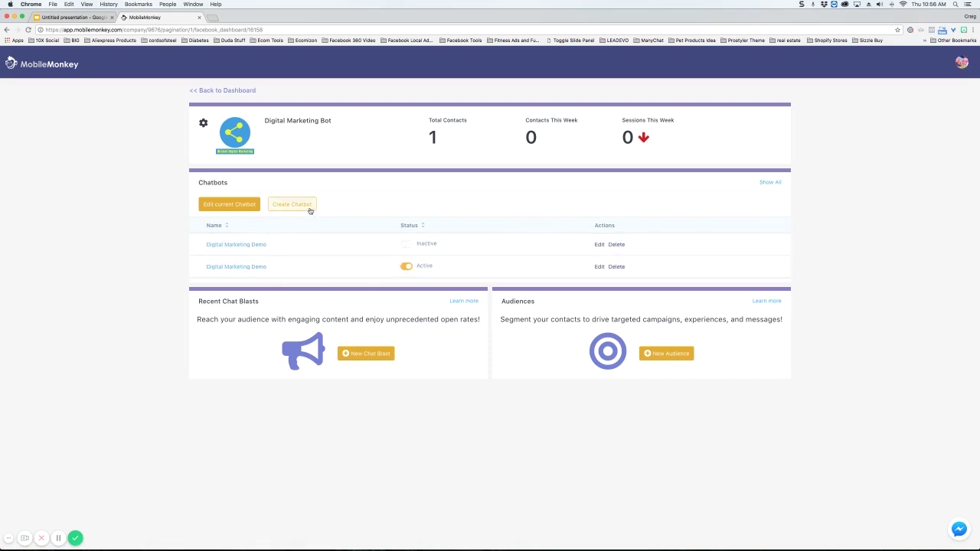
left_click(312, 207)
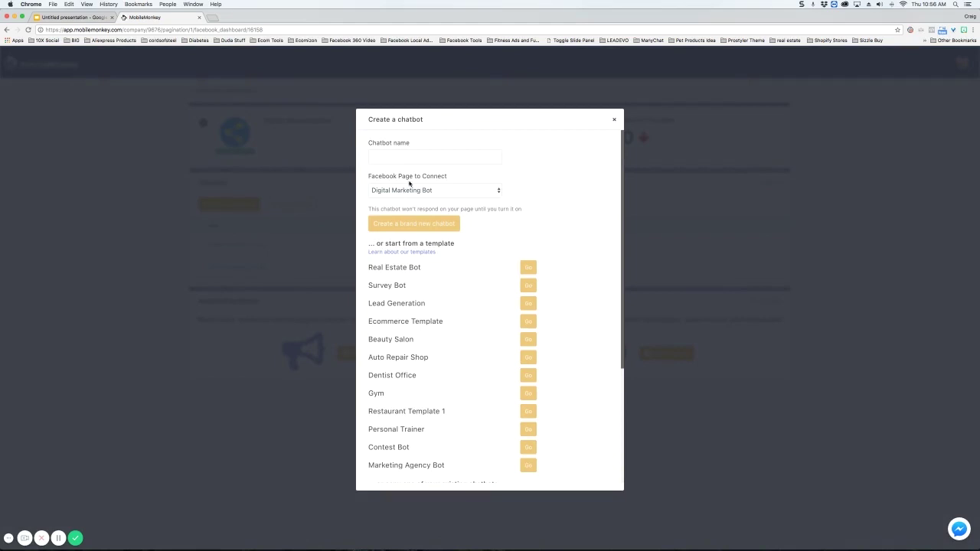
left_click(459, 159)
type("test")
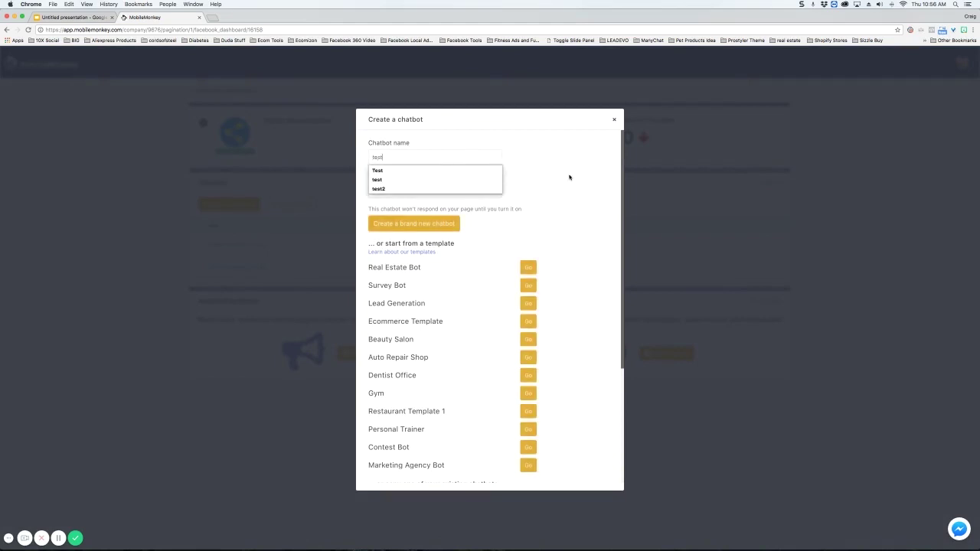
left_click(569, 177)
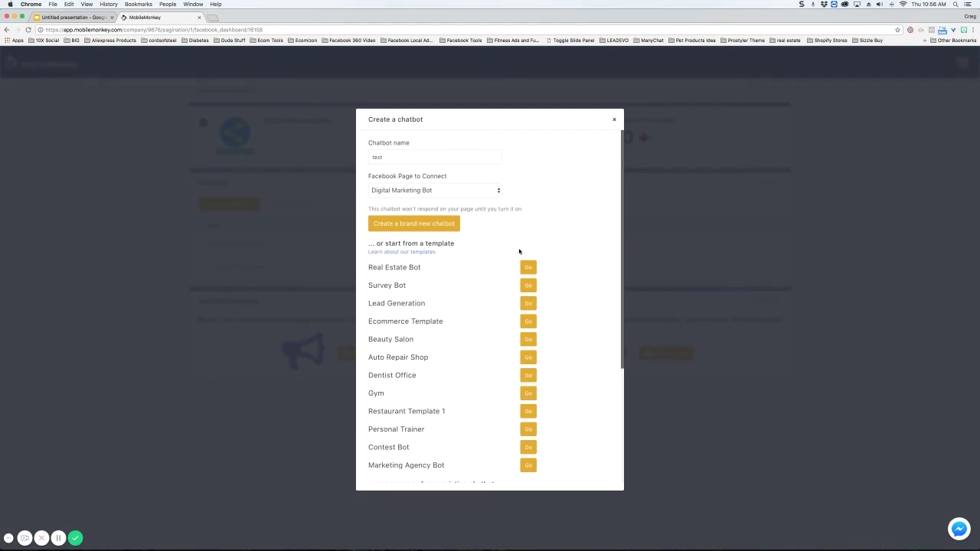
left_click(410, 223)
left_click(615, 122)
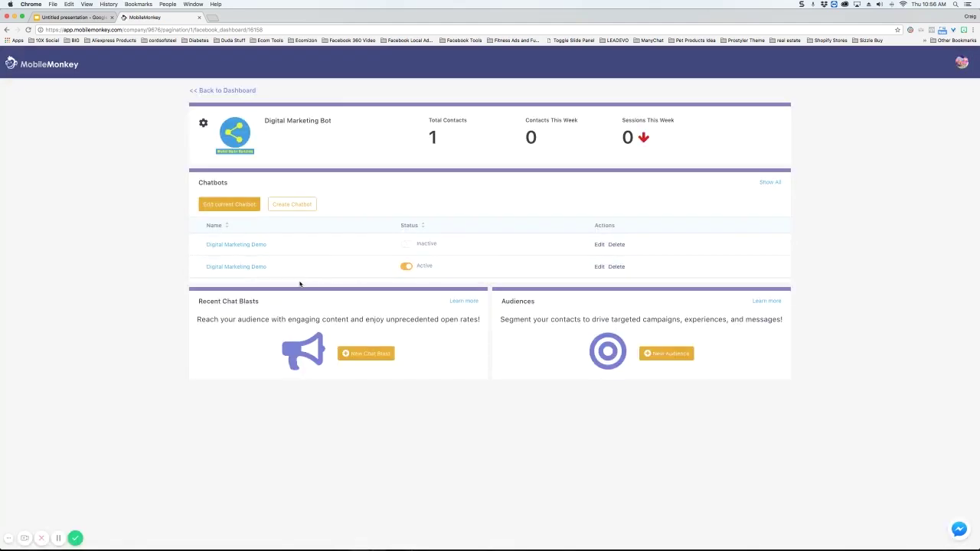
Step: Open the Digital Marketing Demo bot, view Default page, Main Menu and Welcome page, and expand Website
left_click(237, 266)
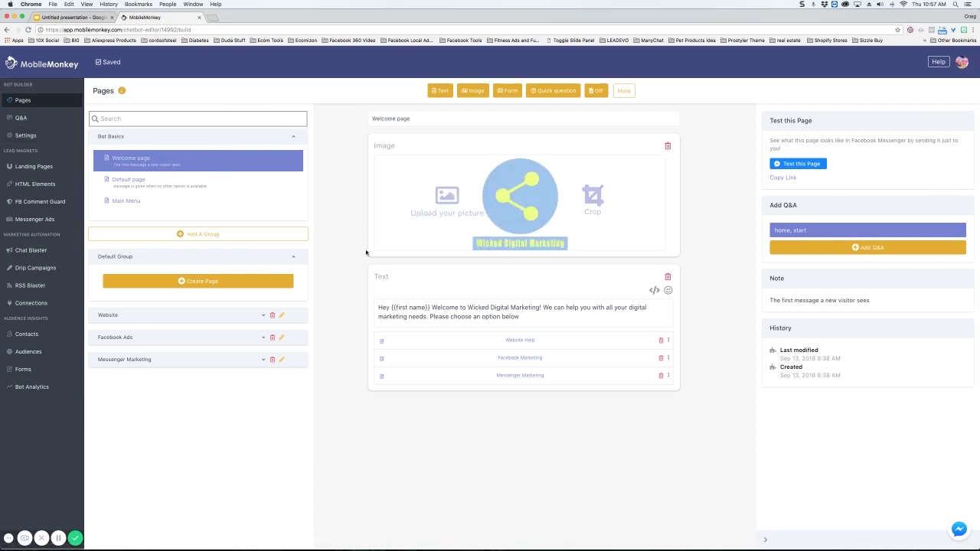
left_click(167, 180)
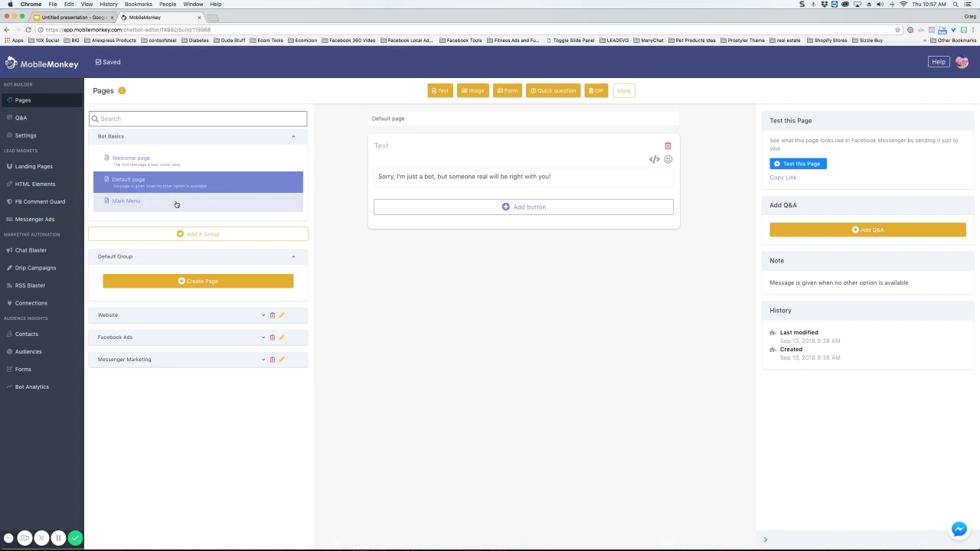
left_click(176, 203)
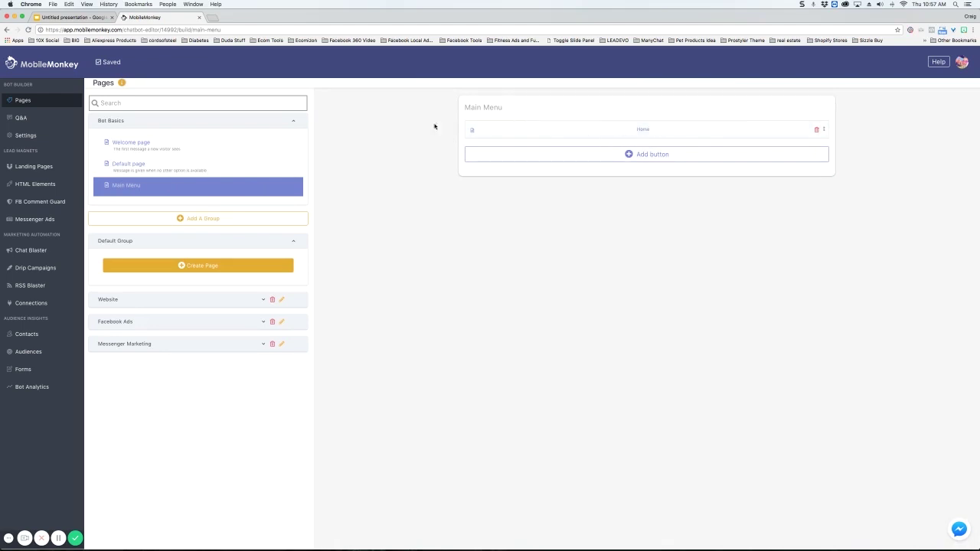
left_click(183, 147)
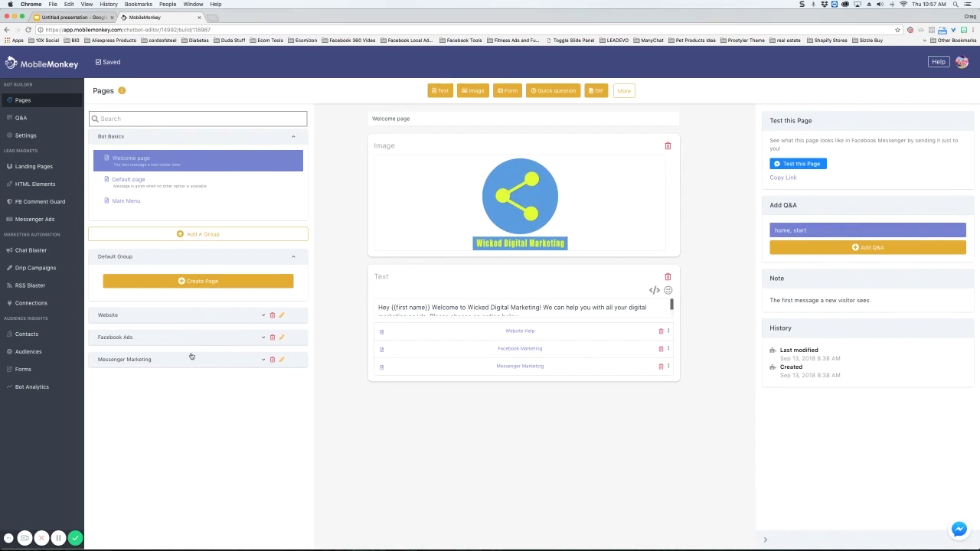
left_click(205, 316)
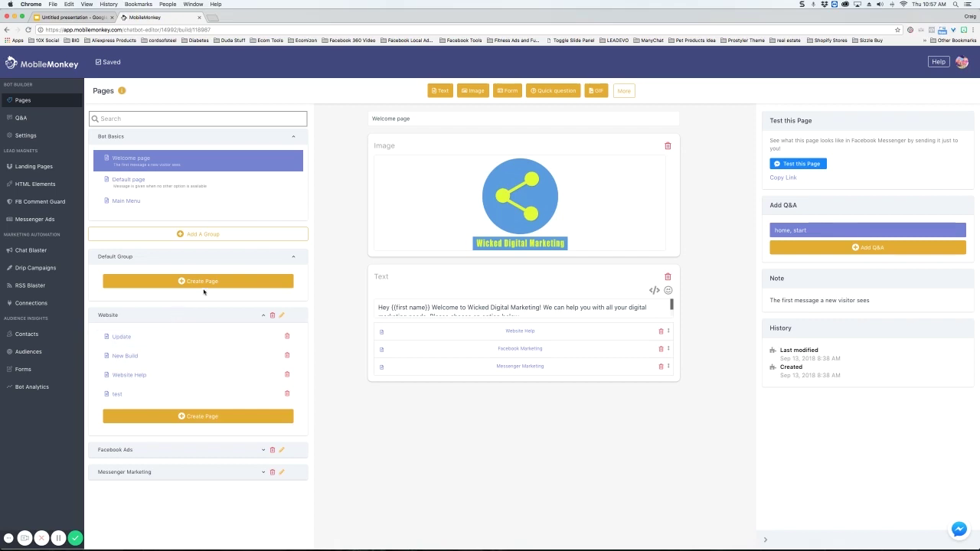
Step: Abandon a new page group, then add a page named 'test' to the Website group
left_click(200, 234)
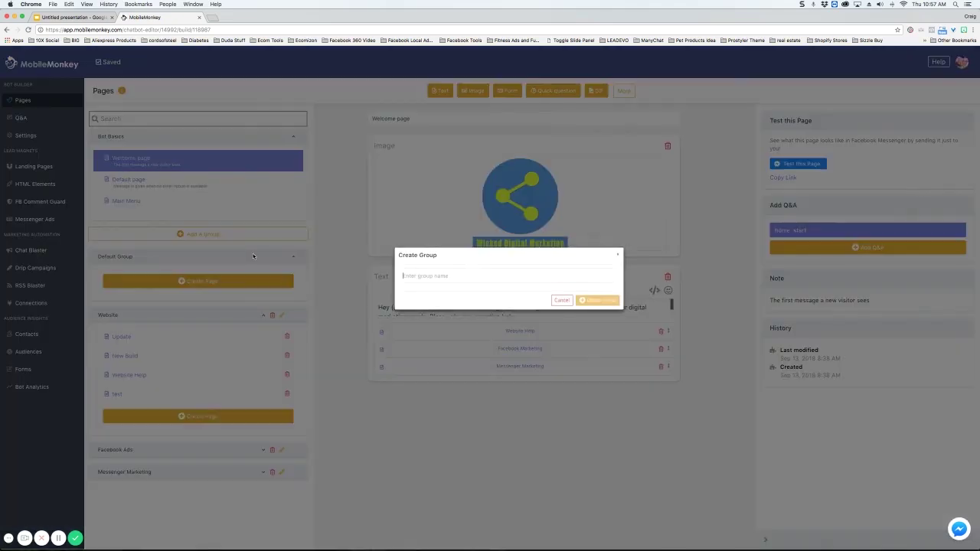
left_click(561, 300)
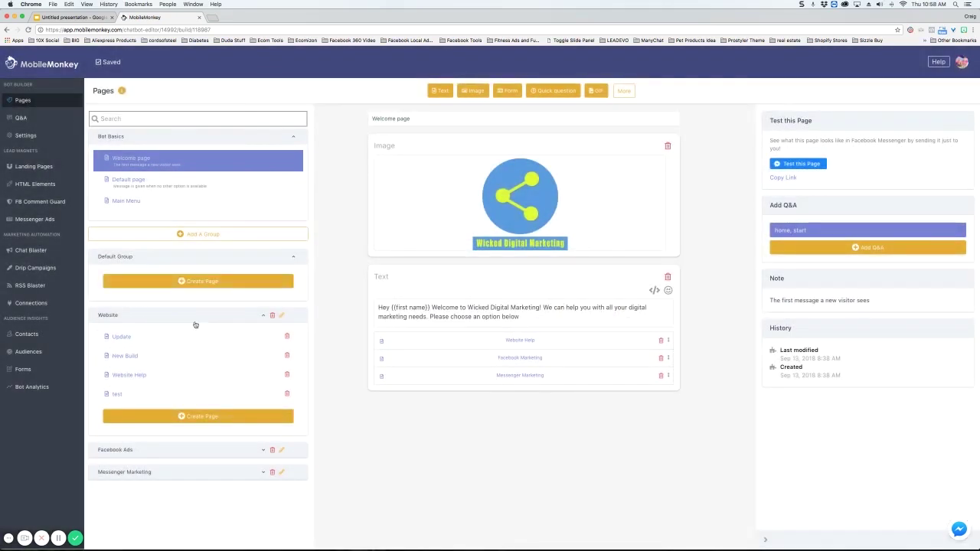
left_click(190, 418)
type("test")
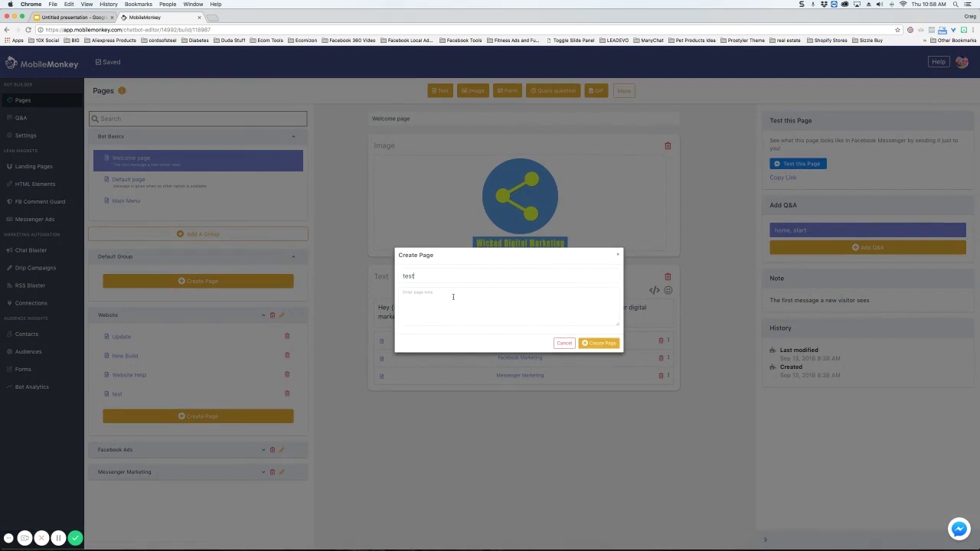
left_click(600, 345)
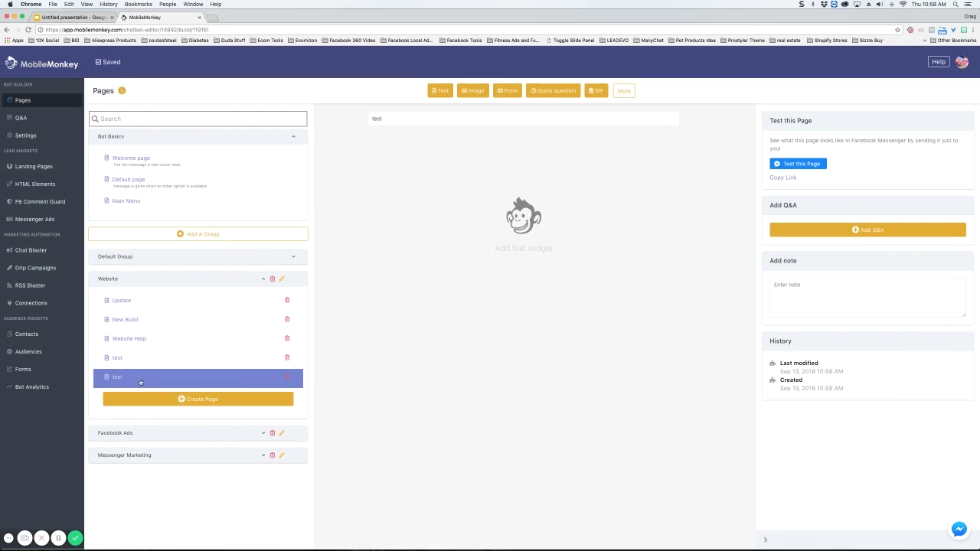
Step: Move the lower test page up, then delete it from the Website group
mouse_move(140, 382)
left_mouse_down()
mouse_move(130, 329)
mouse_move(138, 311)
mouse_move(125, 379)
left_mouse_up()
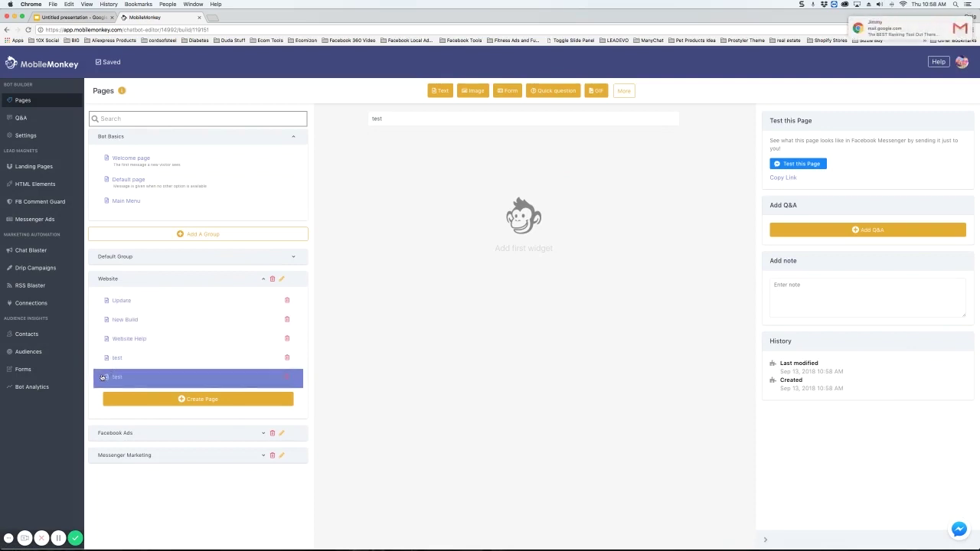
left_click(287, 378)
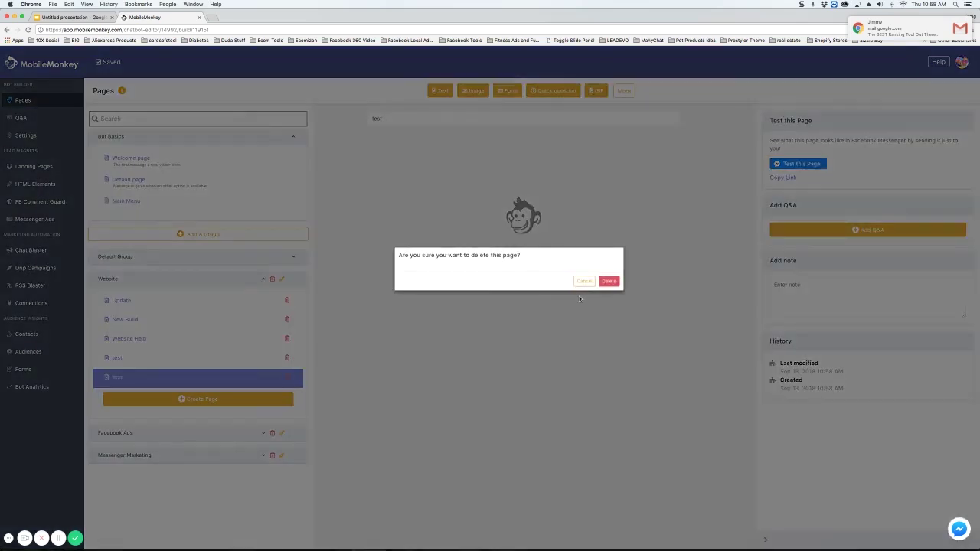
left_click(609, 281)
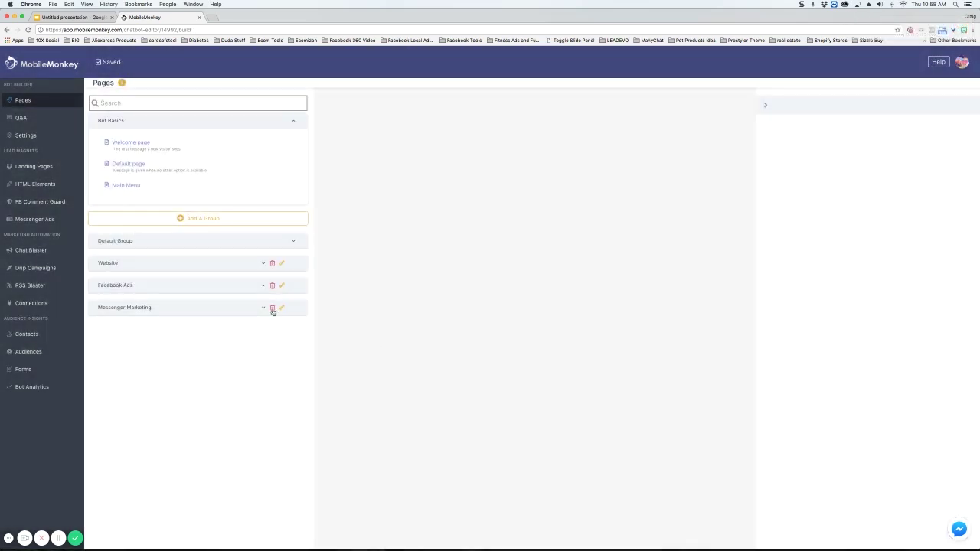
Step: Expand the Messenger Marketing group and nudge its Messenger Marketing page upward
left_click(262, 309)
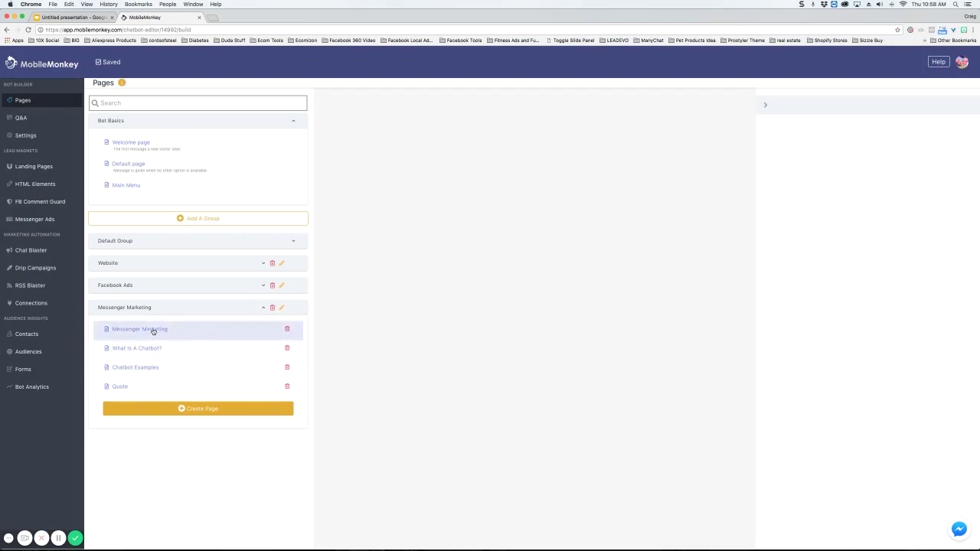
left_click(176, 311)
left_click(178, 312)
mouse_move(156, 329)
left_mouse_down()
mouse_move(153, 286)
mouse_move(154, 332)
left_mouse_up()
Step: Add an empty Image widget to the Welcome page, move it above the greeting, then delete it
left_click(186, 151)
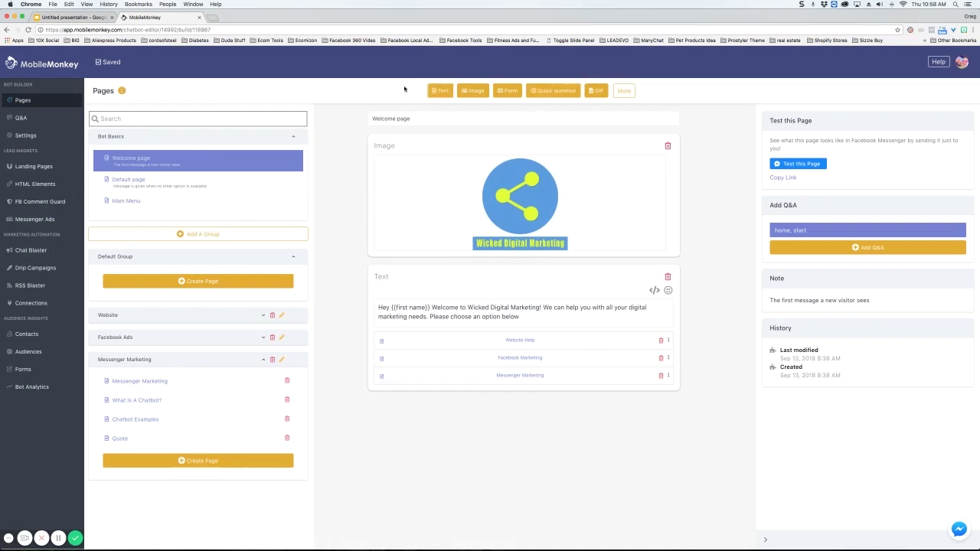
left_click(625, 92)
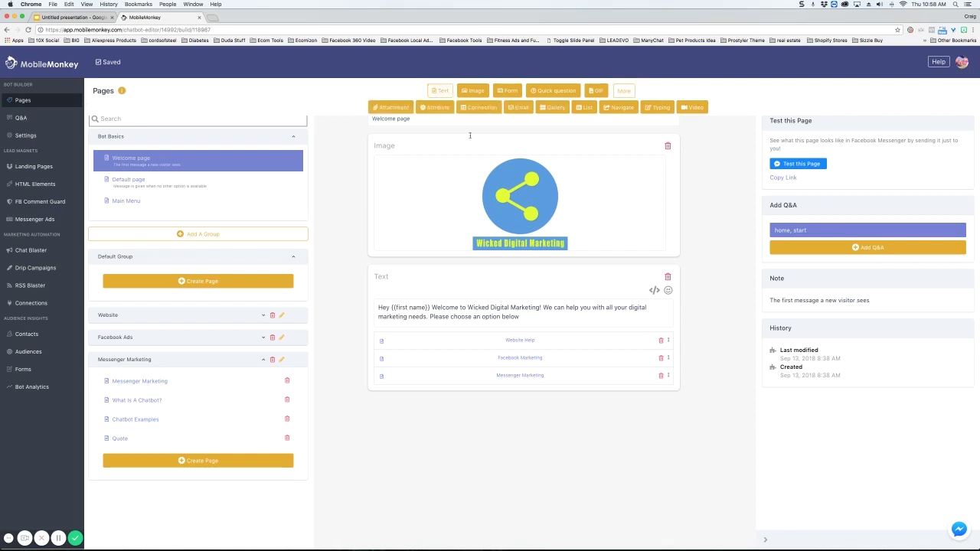
mouse_move(474, 158)
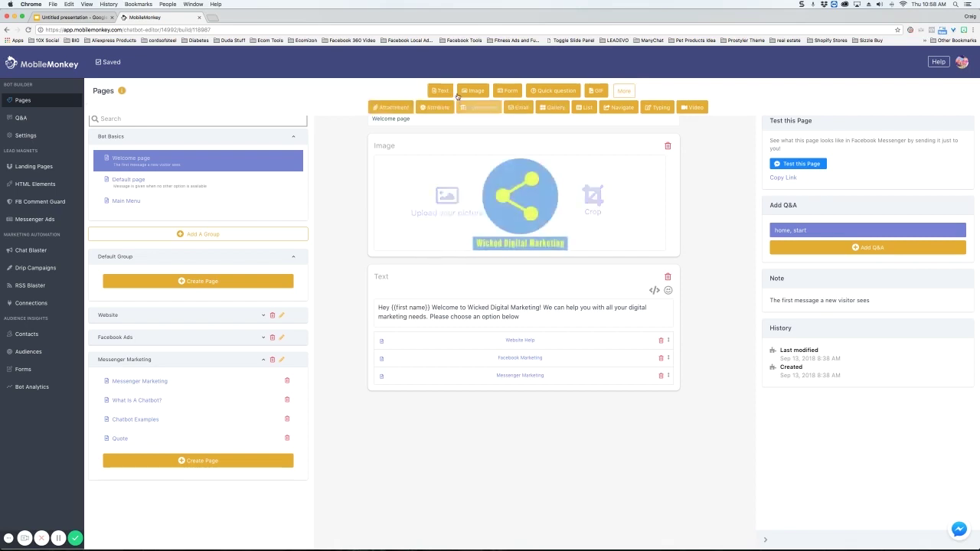
left_click(472, 91)
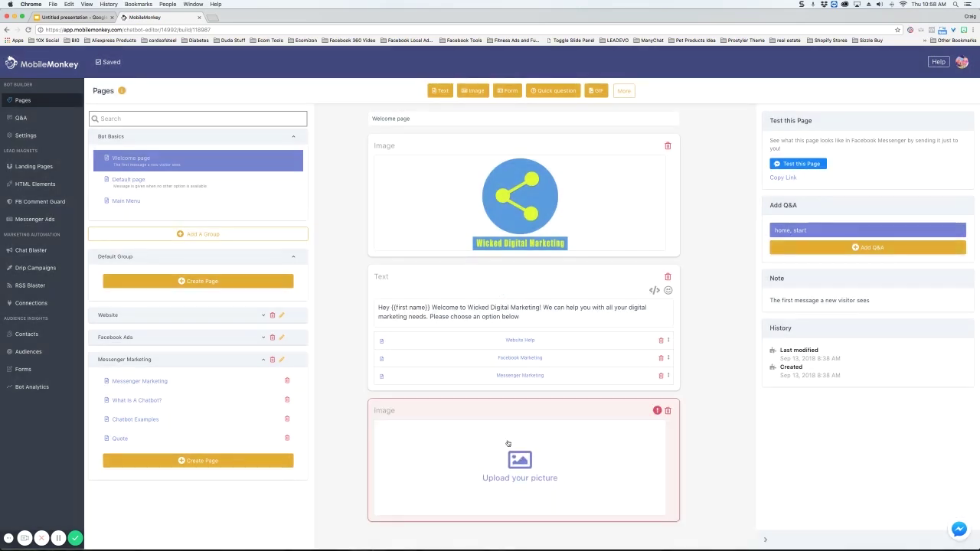
left_click(520, 462)
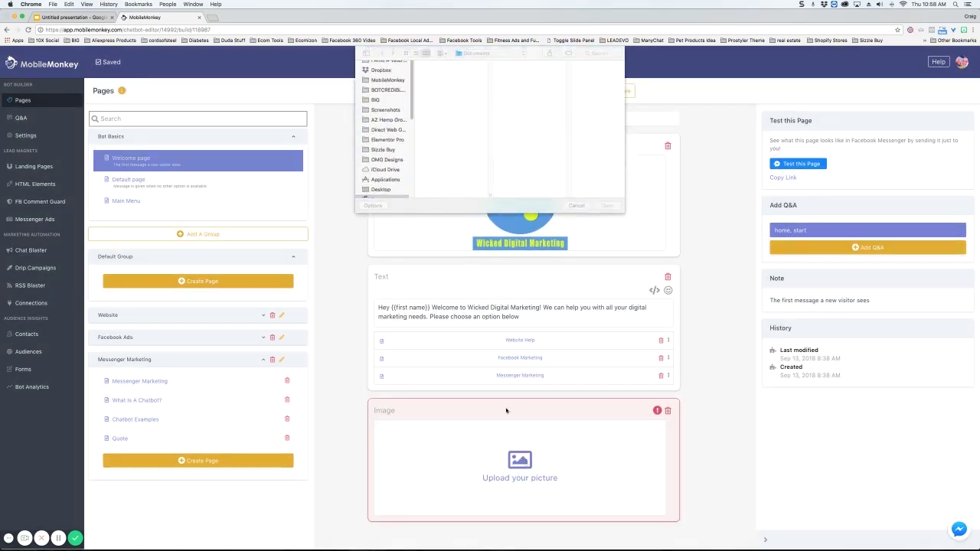
left_click(575, 206)
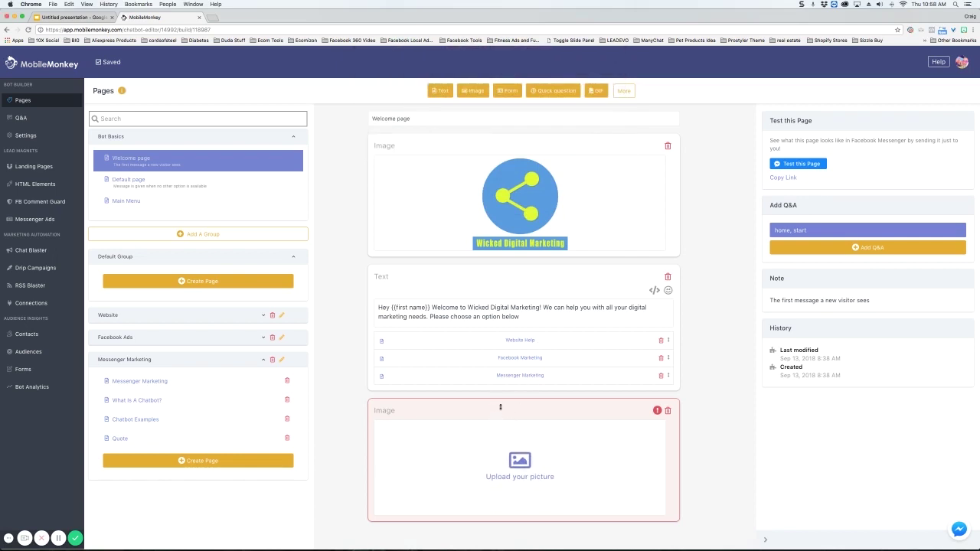
left_click_drag(499, 402, 534, 264)
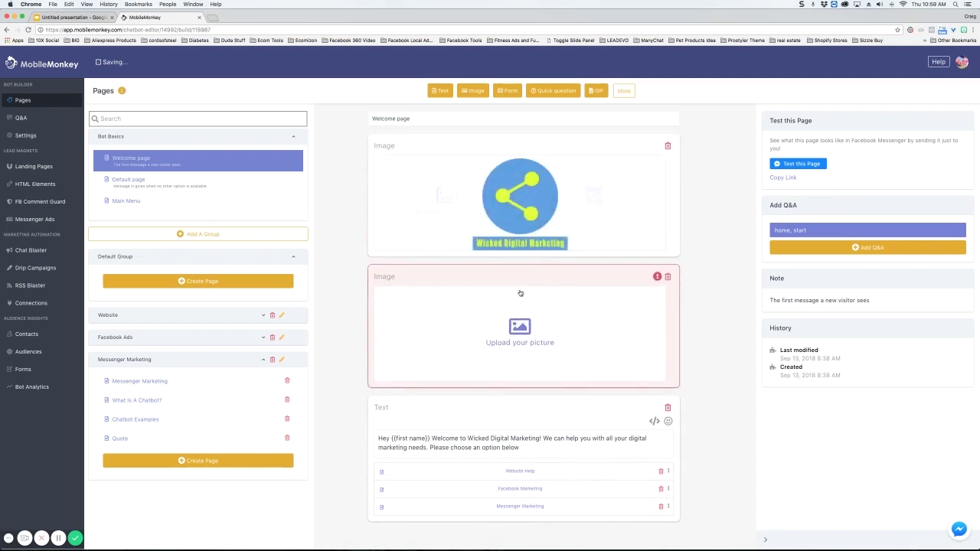
left_click(668, 279)
left_click(610, 281)
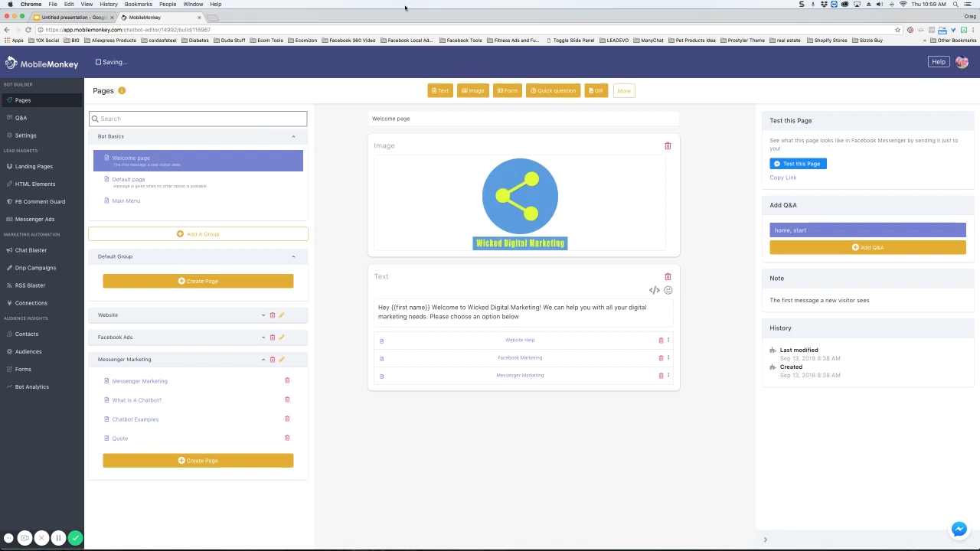
Step: Add an empty Text widget to the Welcome page and delete it again
left_click(451, 96)
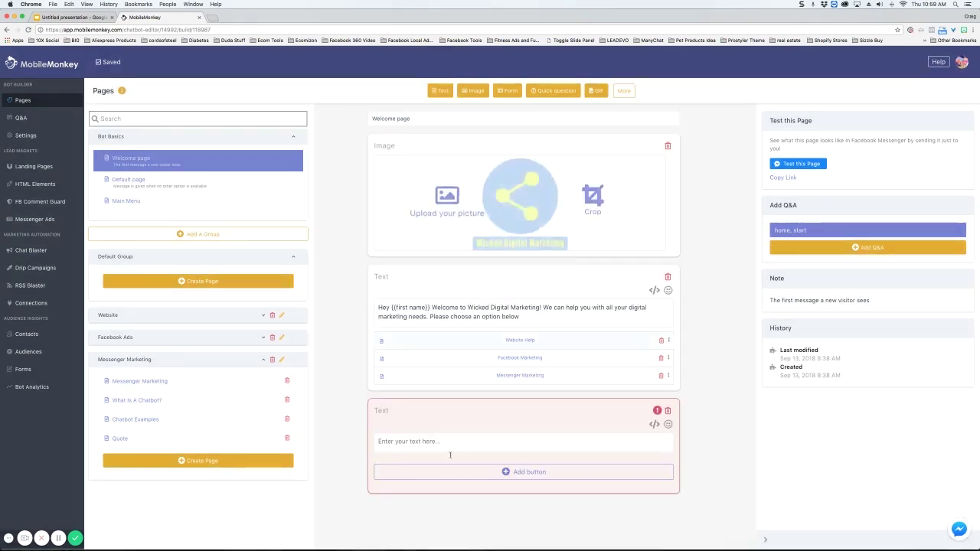
left_click(669, 412)
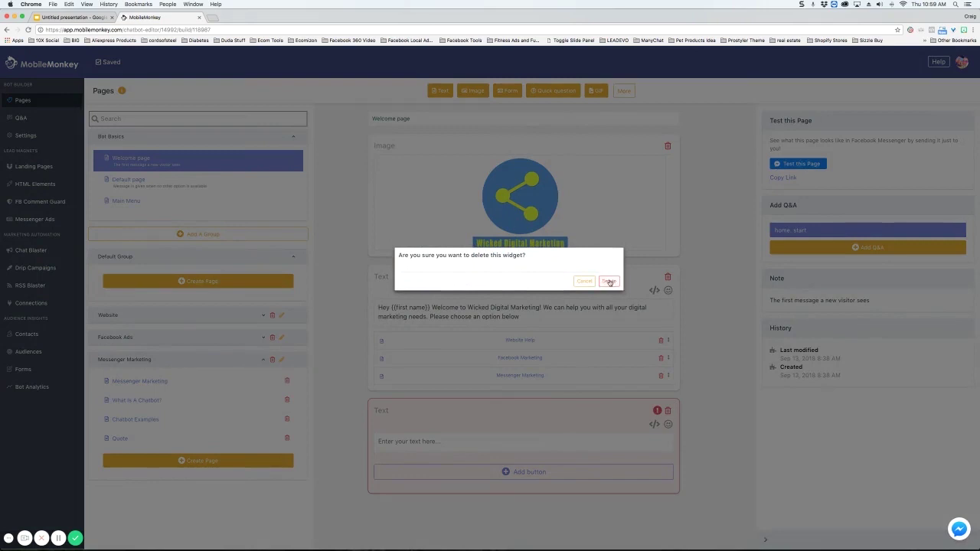
left_click(610, 281)
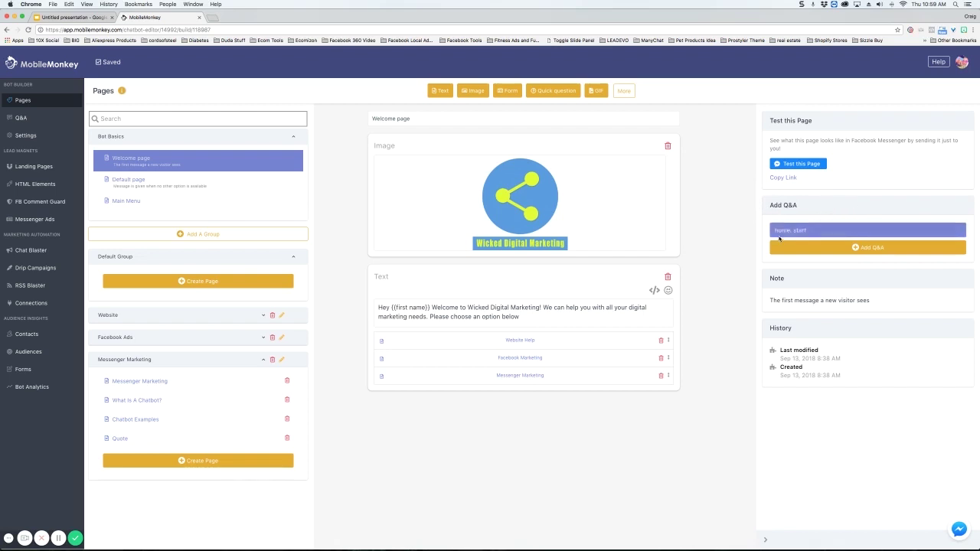
Step: Expand the 'home, start' Q&A entry to show the Welcome page as its response
left_click(818, 233)
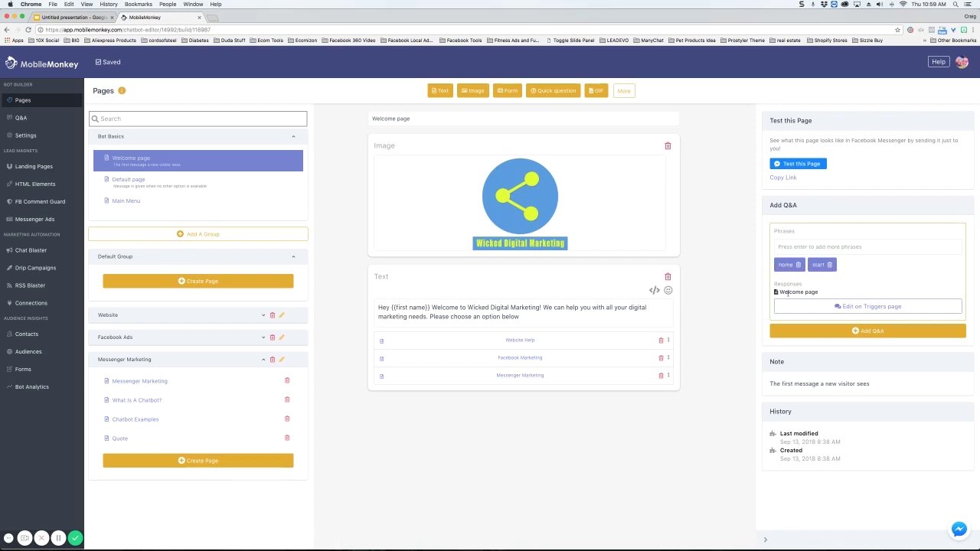
left_click(24, 118)
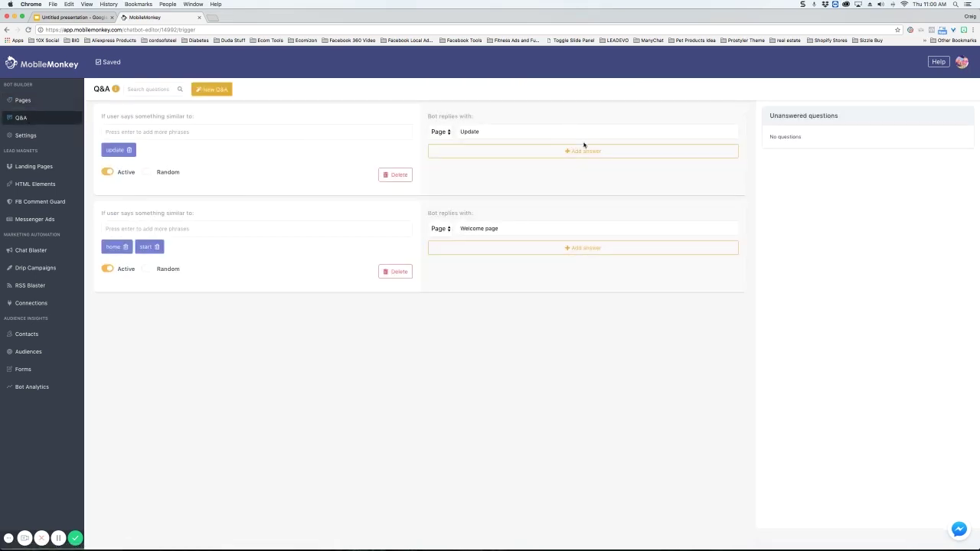
left_click(36, 102)
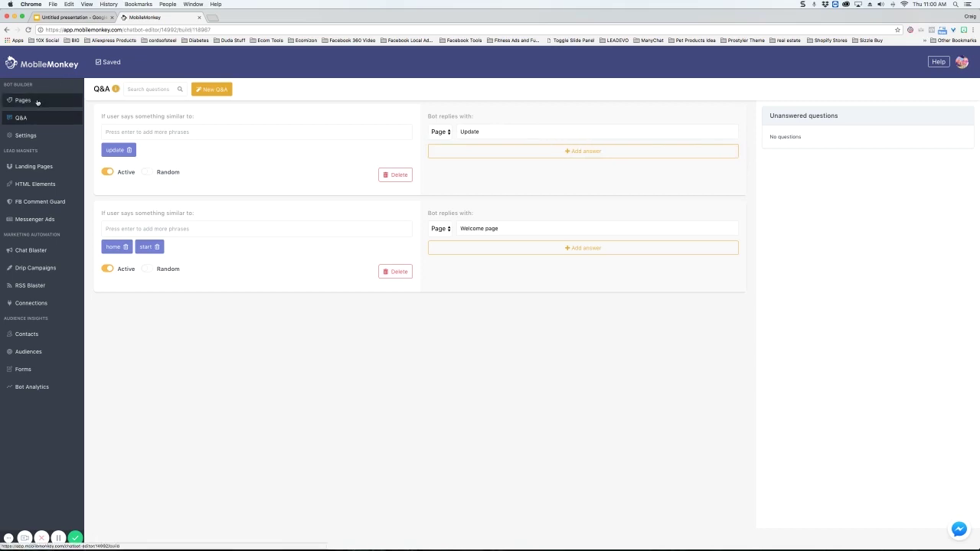